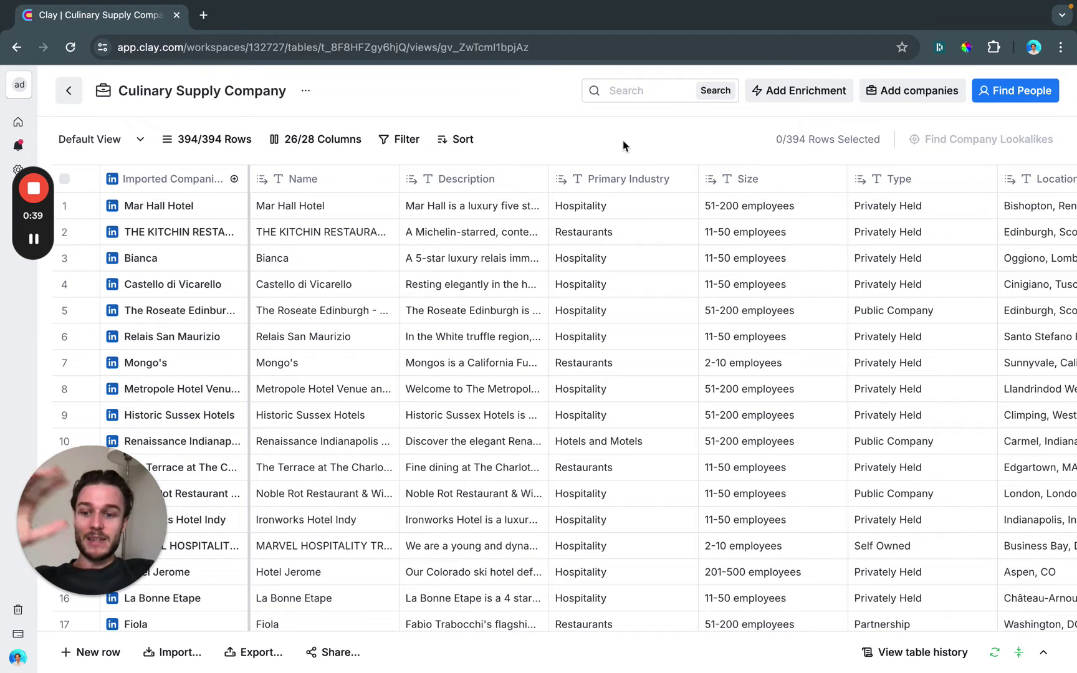
# Look through the table's enrichment columns, from domain and company updates to contact details and score interpretation
pyautogui.hscroll(10, 634, 232)
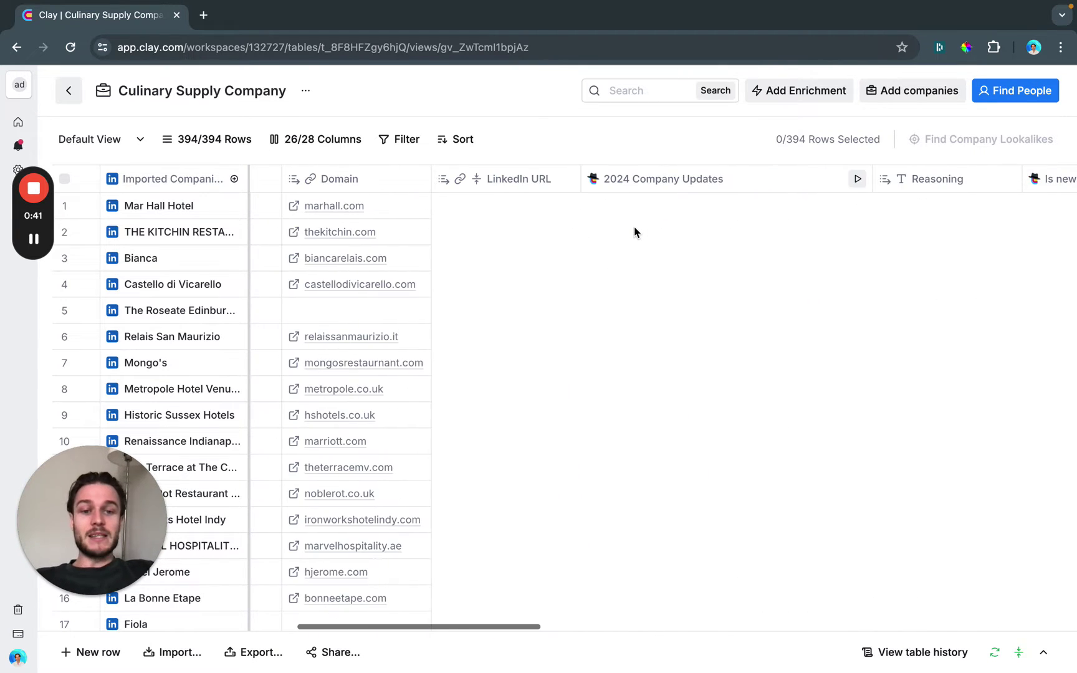
pyautogui.hscroll(3, 634, 232)
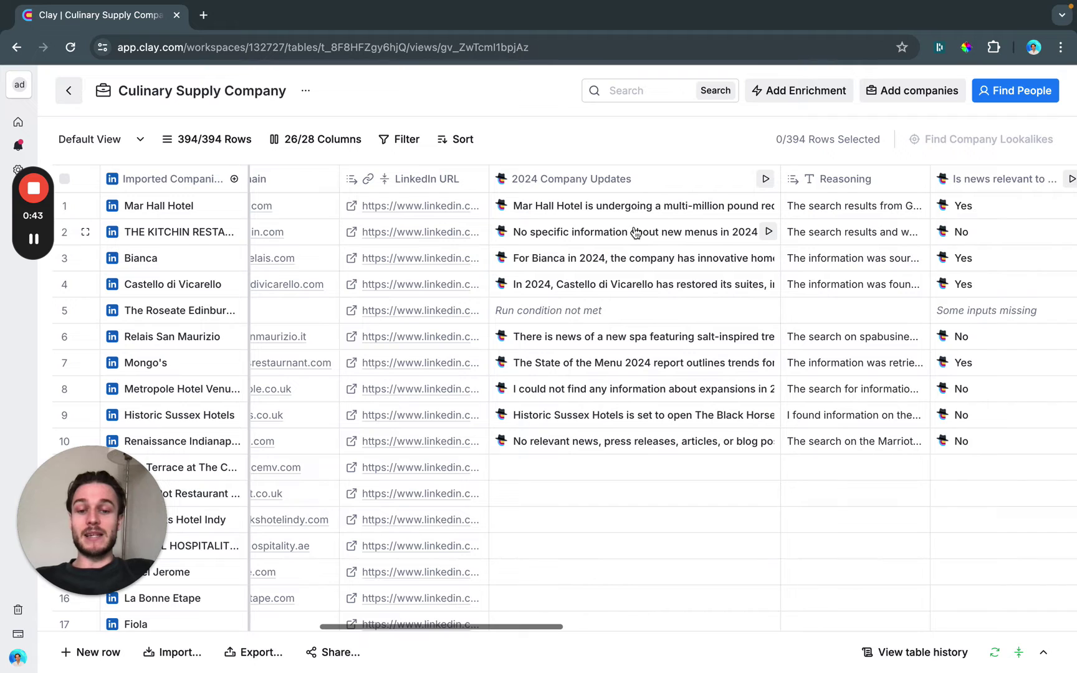
pyautogui.hscroll(2, 634, 232)
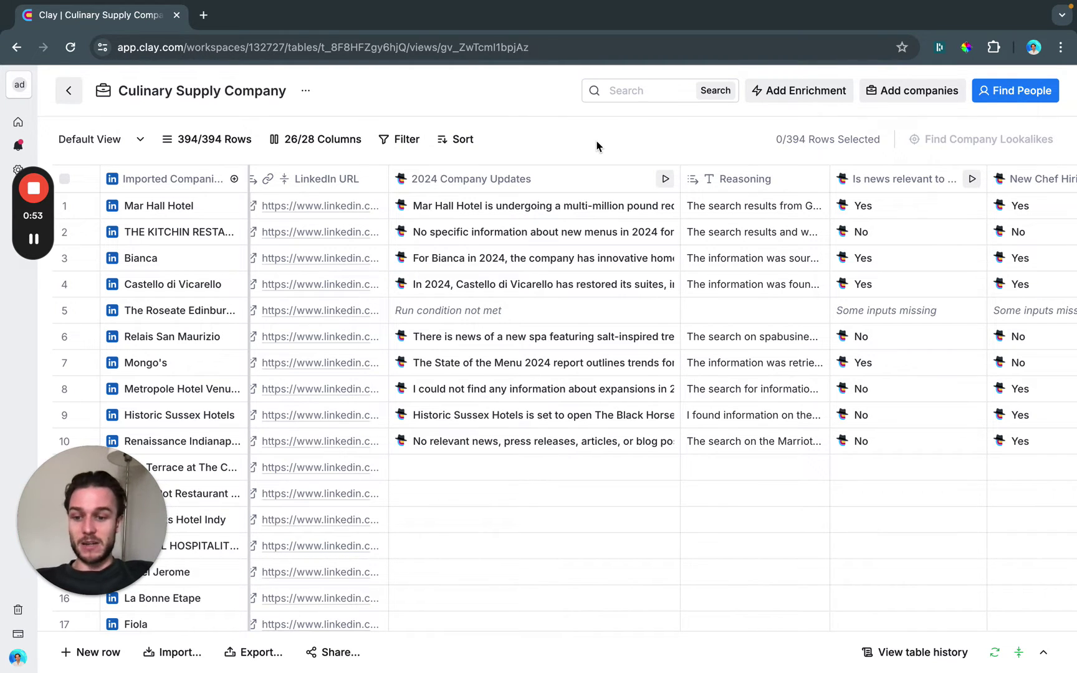
pyautogui.hscroll(10, 598, 168)
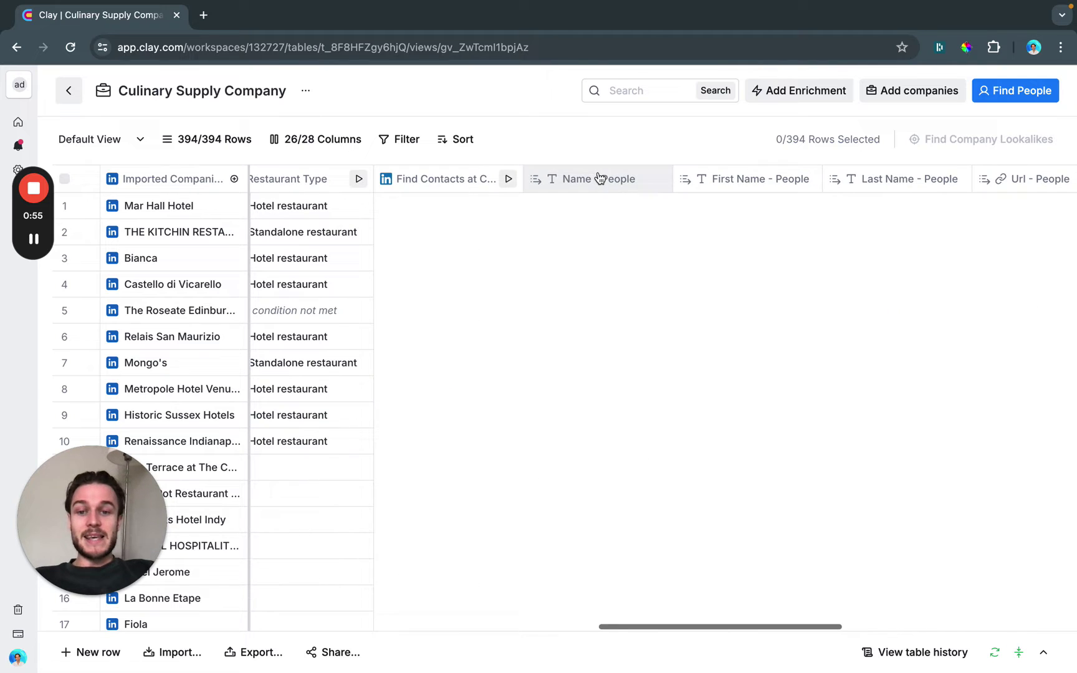
pyautogui.hscroll(-8, 598, 179)
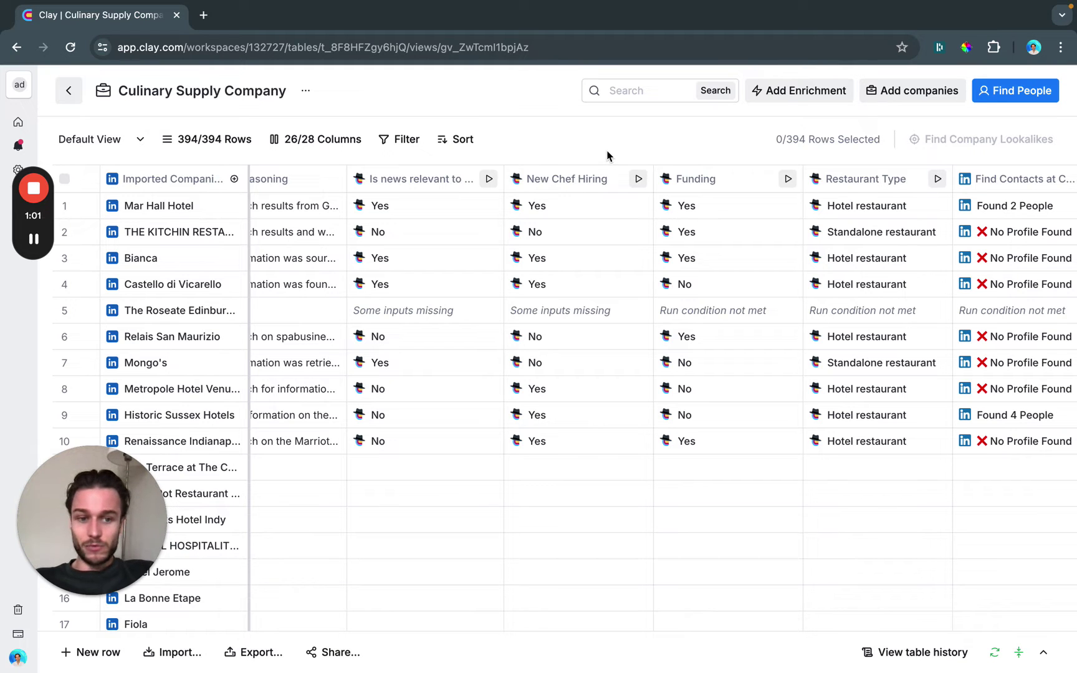
pyautogui.hscroll(10, 620, 277)
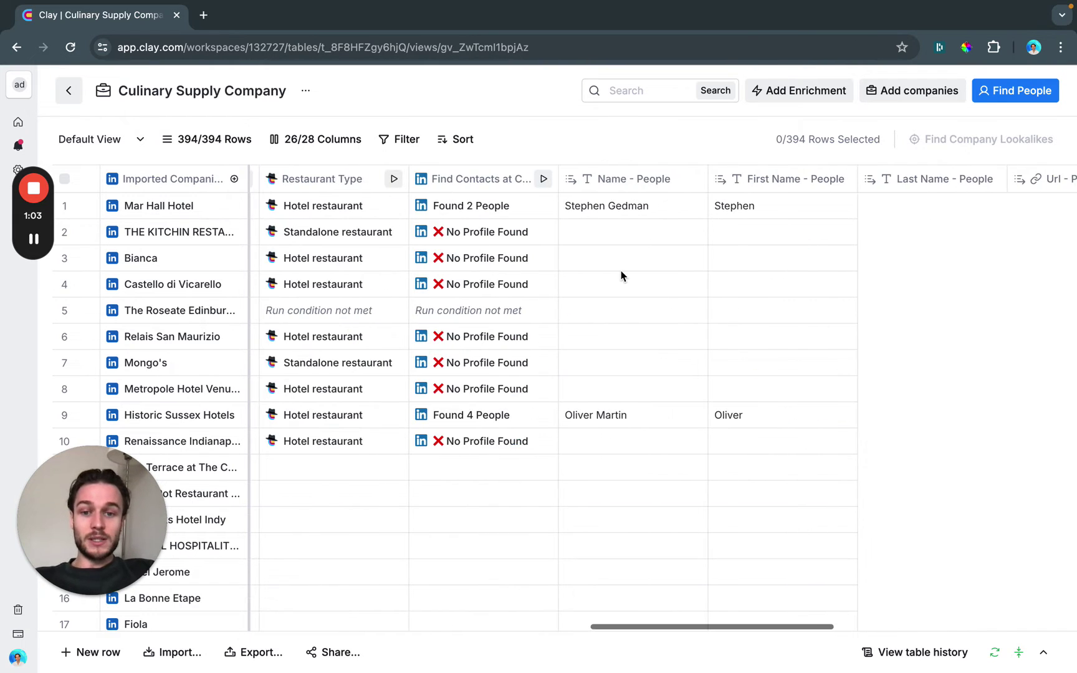
pyautogui.hscroll(15, 621, 276)
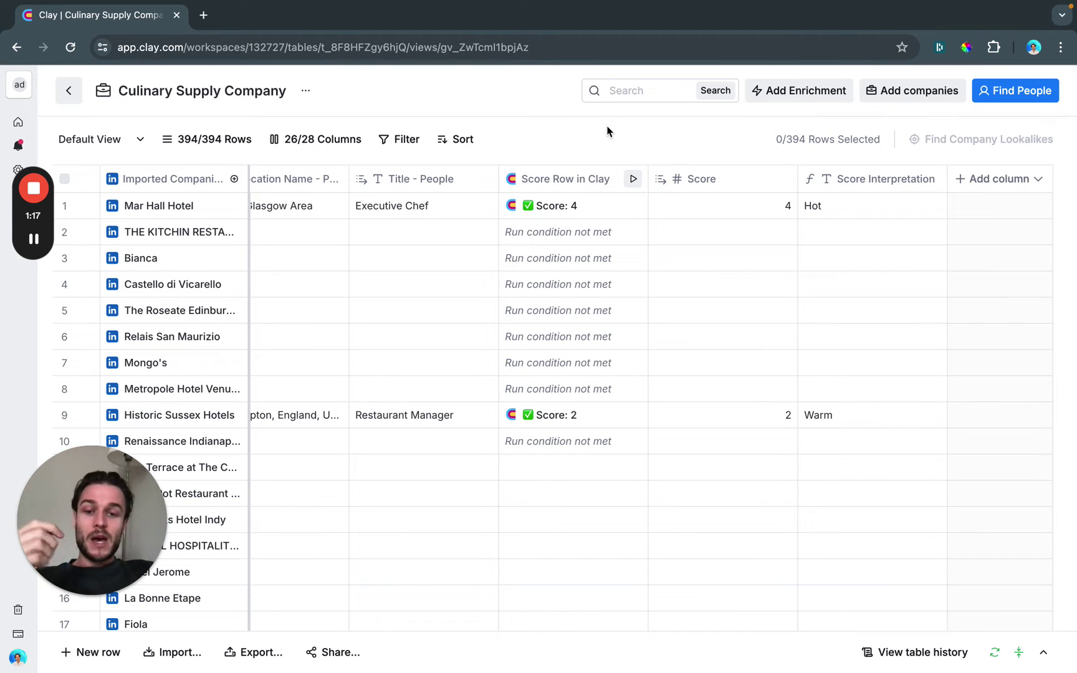
# Inspect the existing Score Row in Clay column's output data and setup inputs without changing them
pyautogui.click(588, 178)
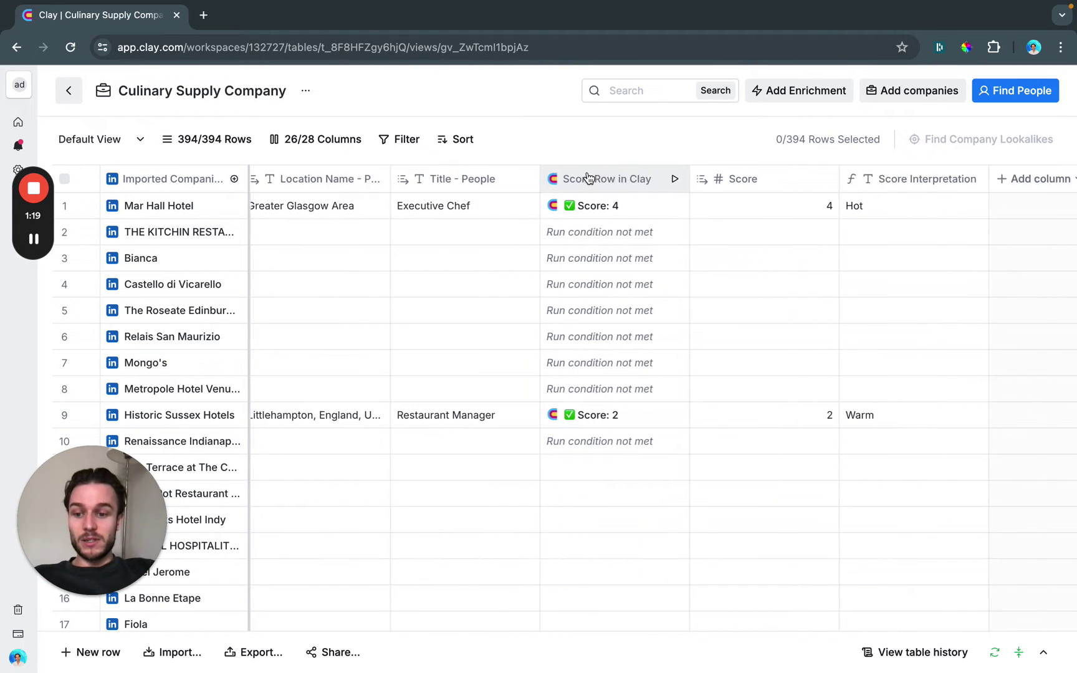
pyautogui.click(588, 179)
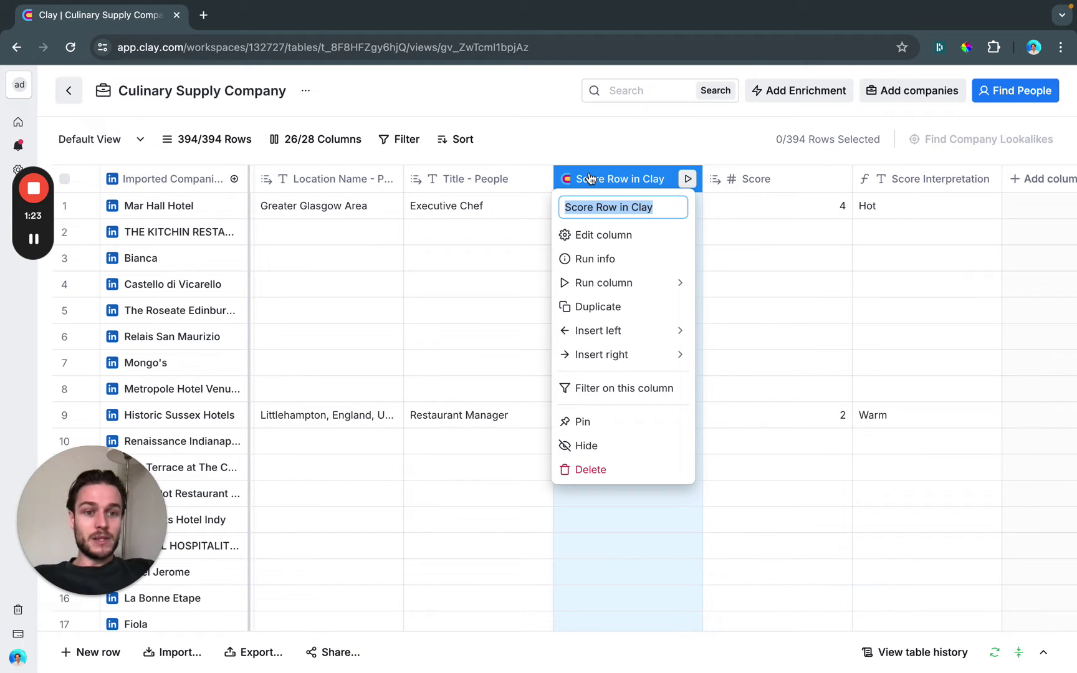
pyautogui.click(588, 179)
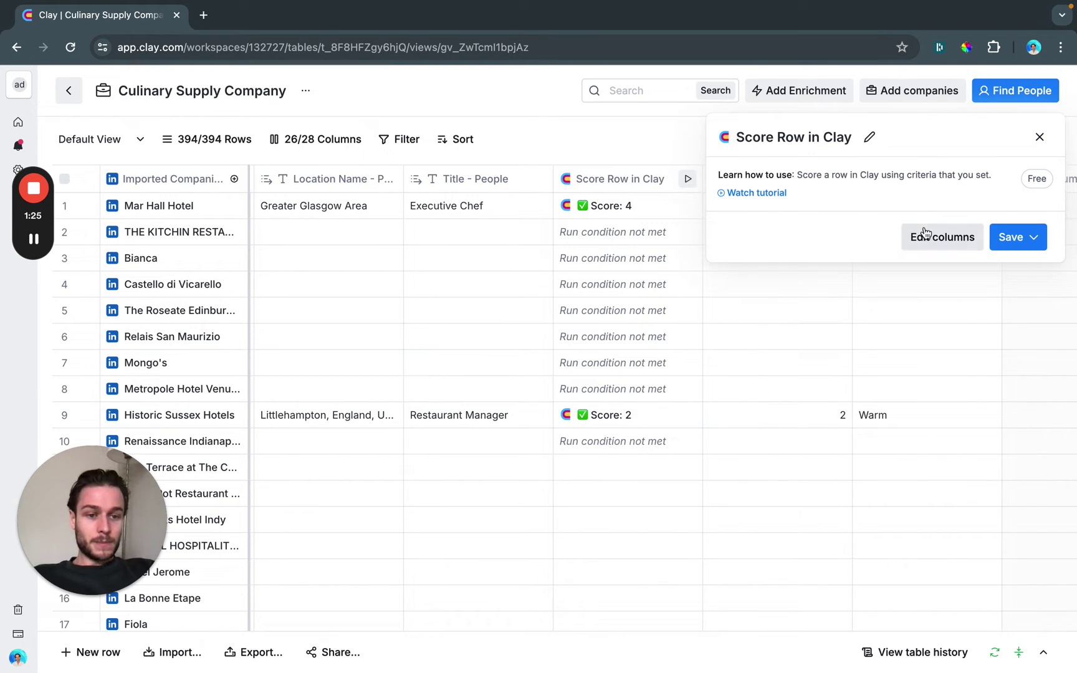
pyautogui.click(926, 233)
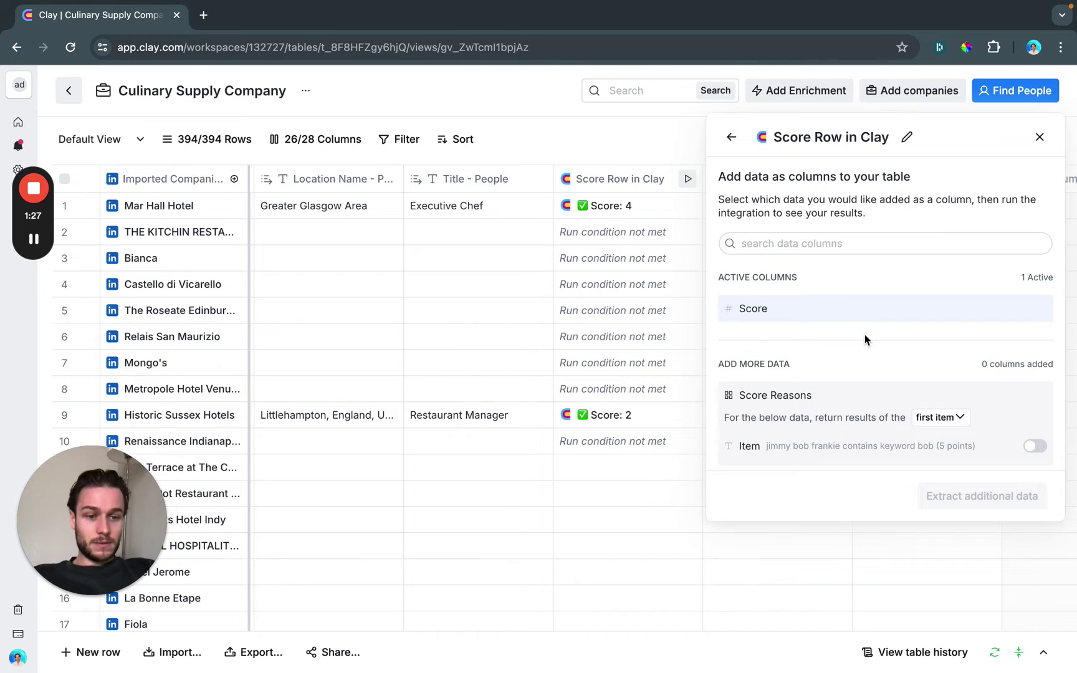
pyautogui.click(940, 319)
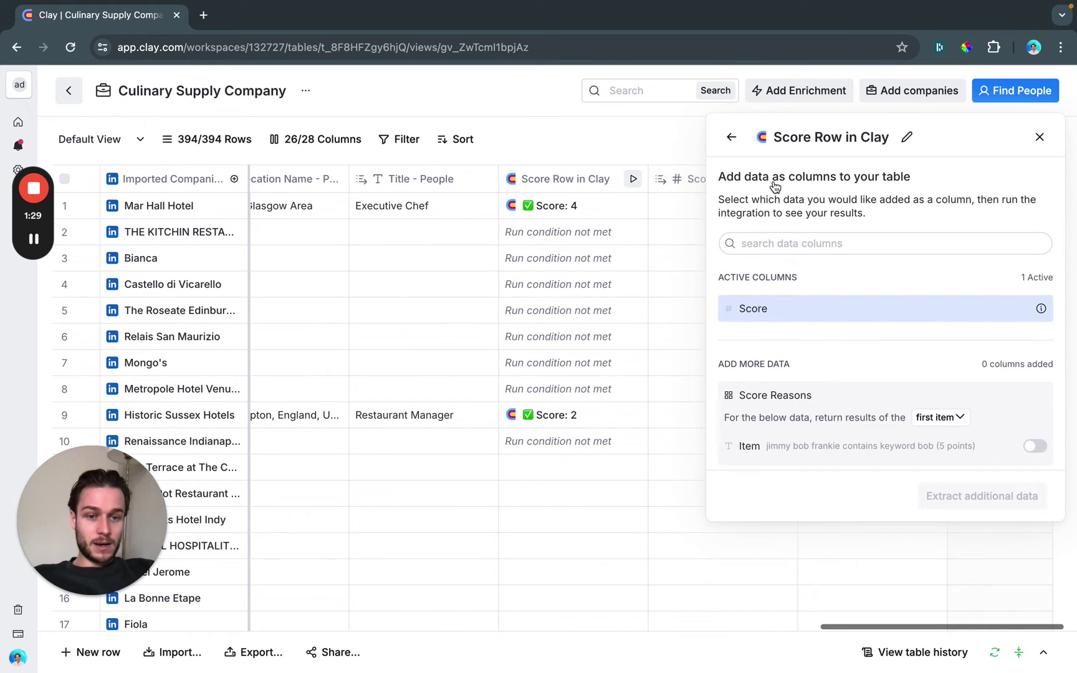
pyautogui.click(731, 137)
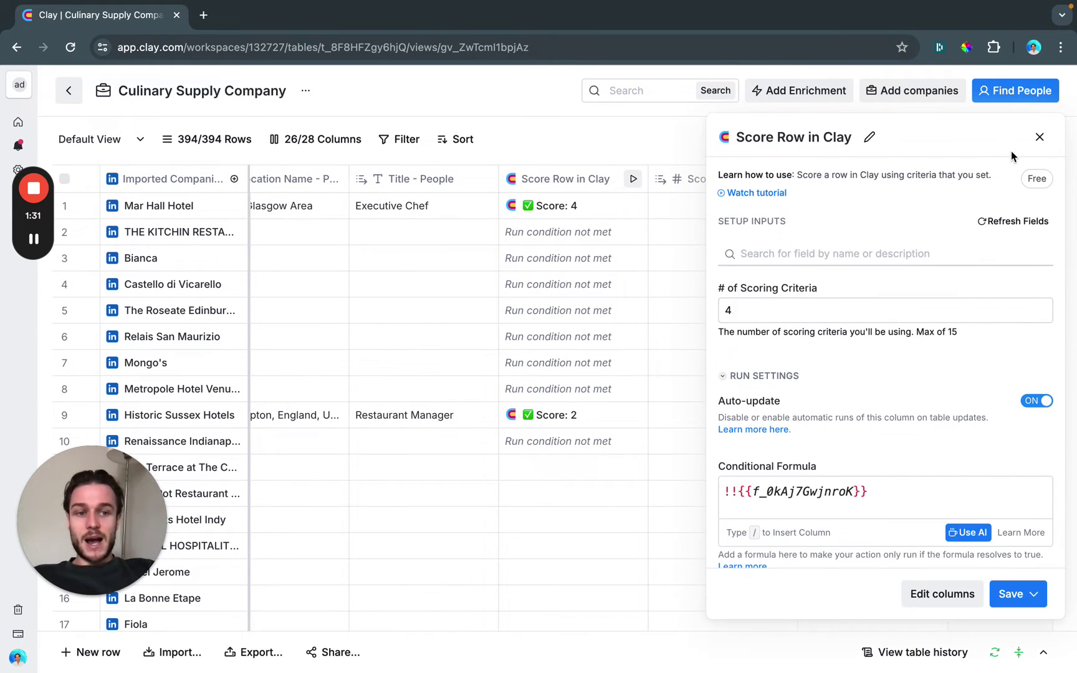
pyautogui.click(1041, 138)
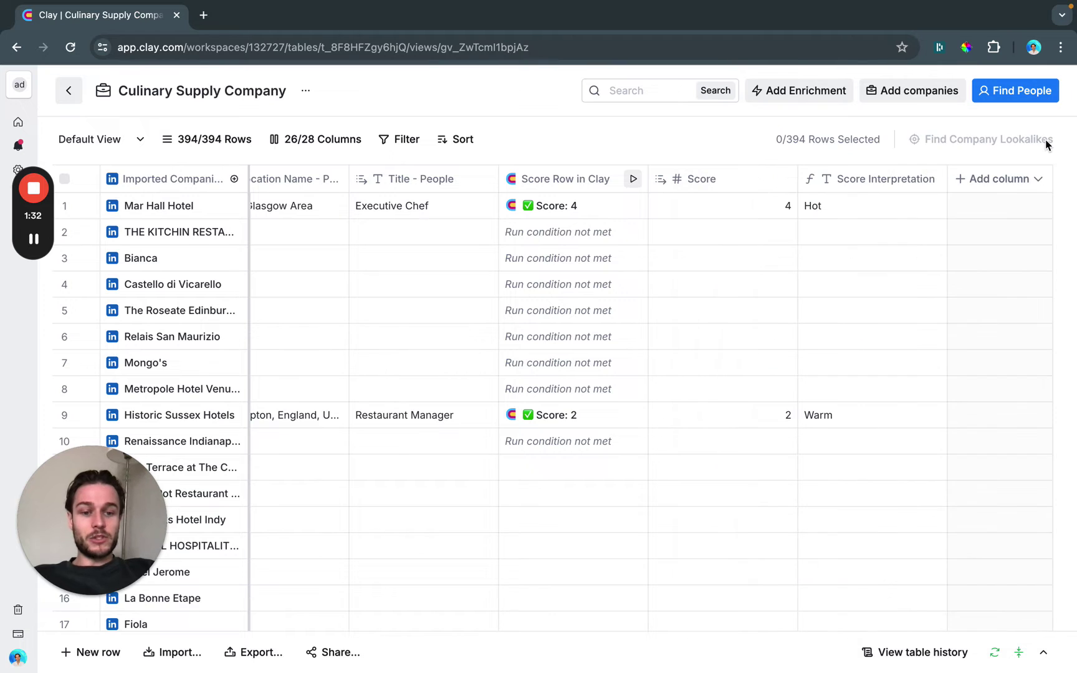
# Search the enrichments for "score row" and view the blank Score Row in Clay setup without adding it
pyautogui.click(992, 180)
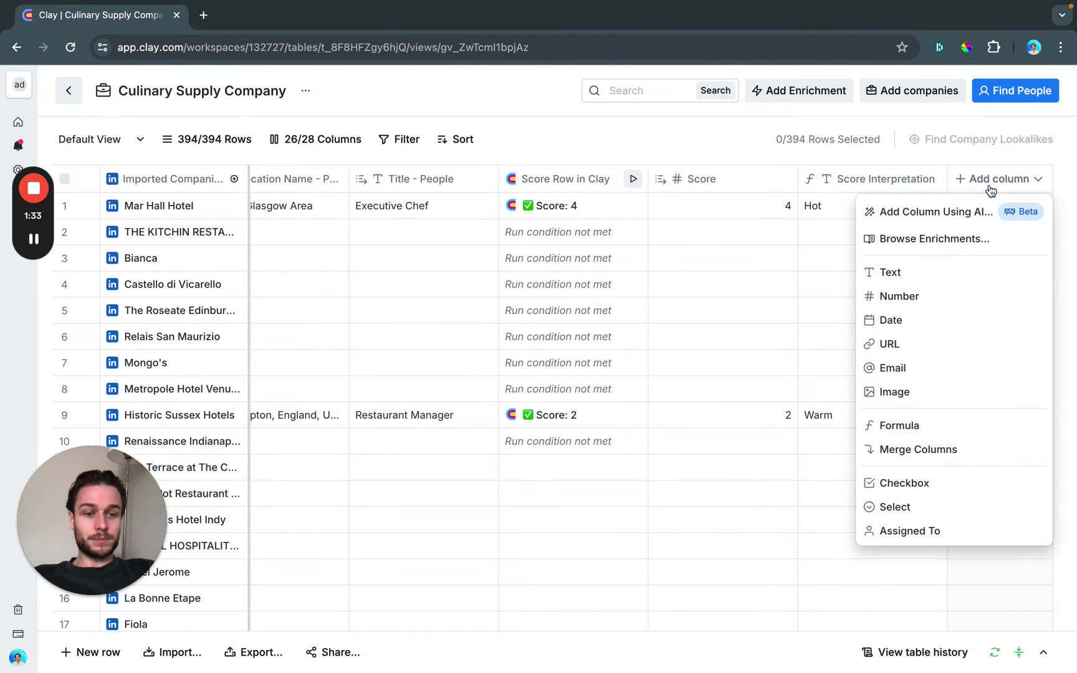
pyautogui.click(947, 241)
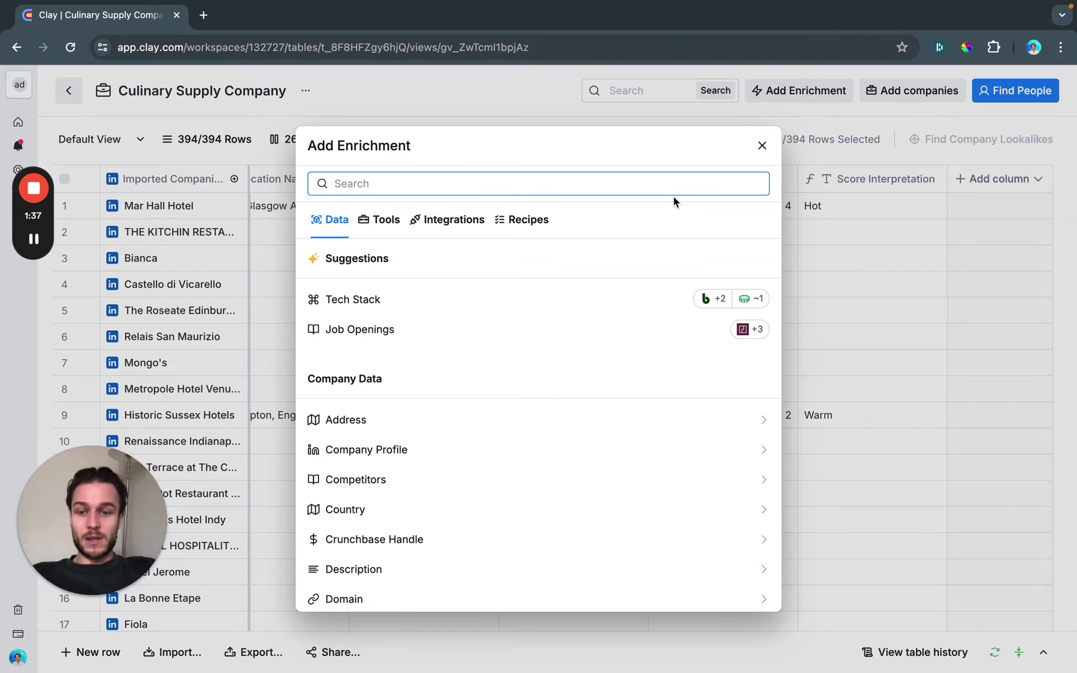
pyautogui.write('scre')
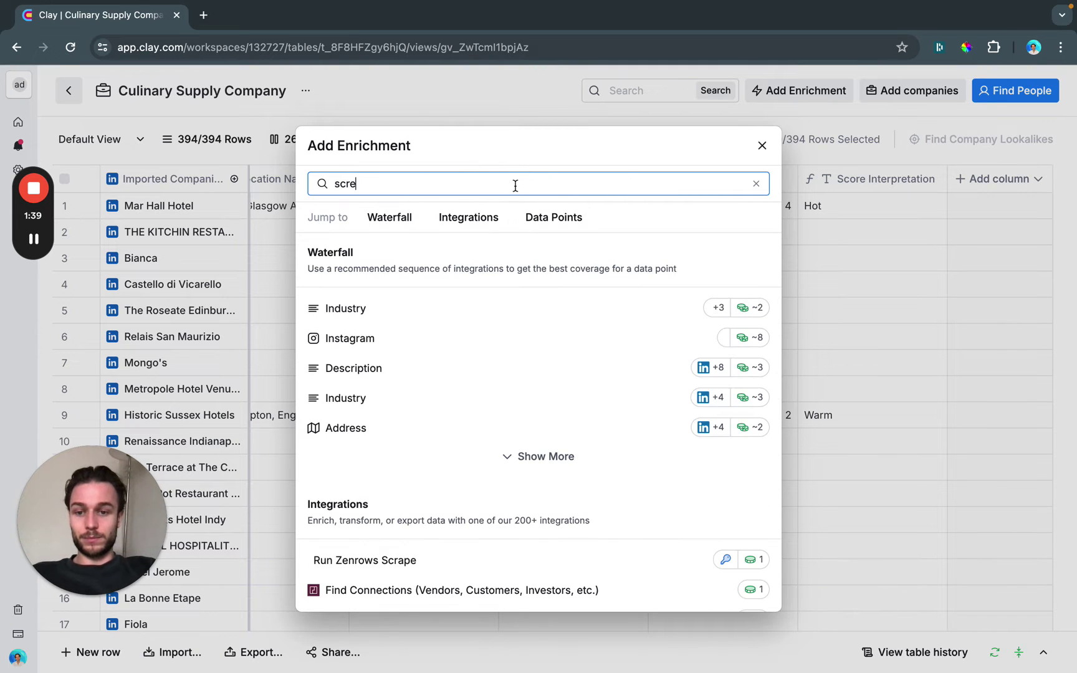
pyautogui.press('BackSpace')
pyautogui.press('BackSpace')
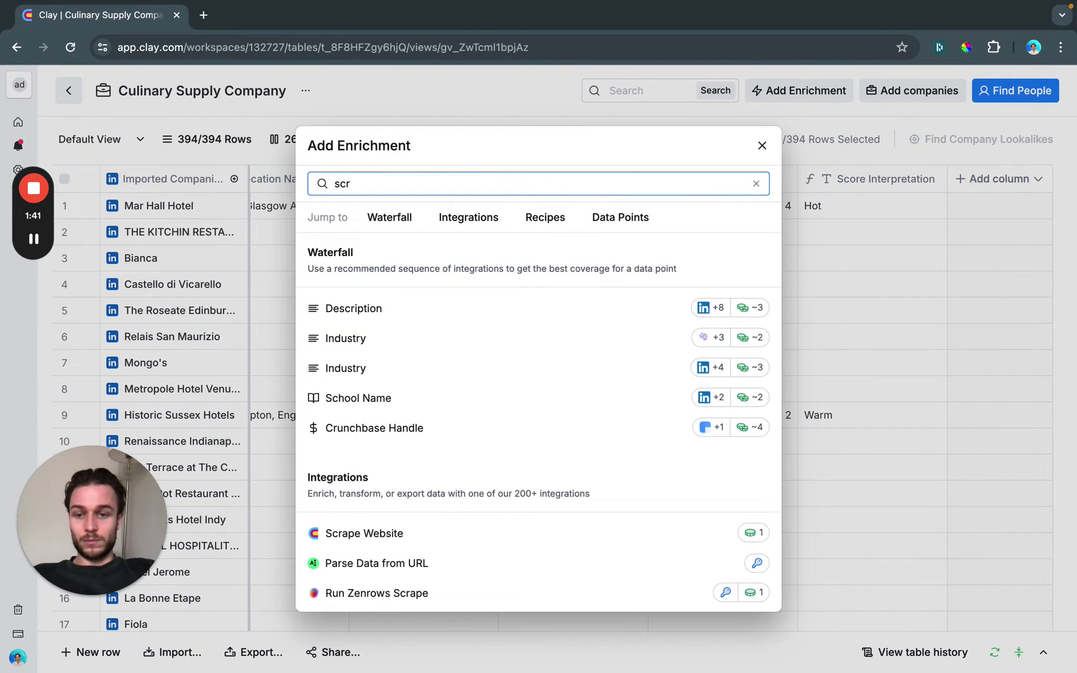
pyautogui.write('ore row')
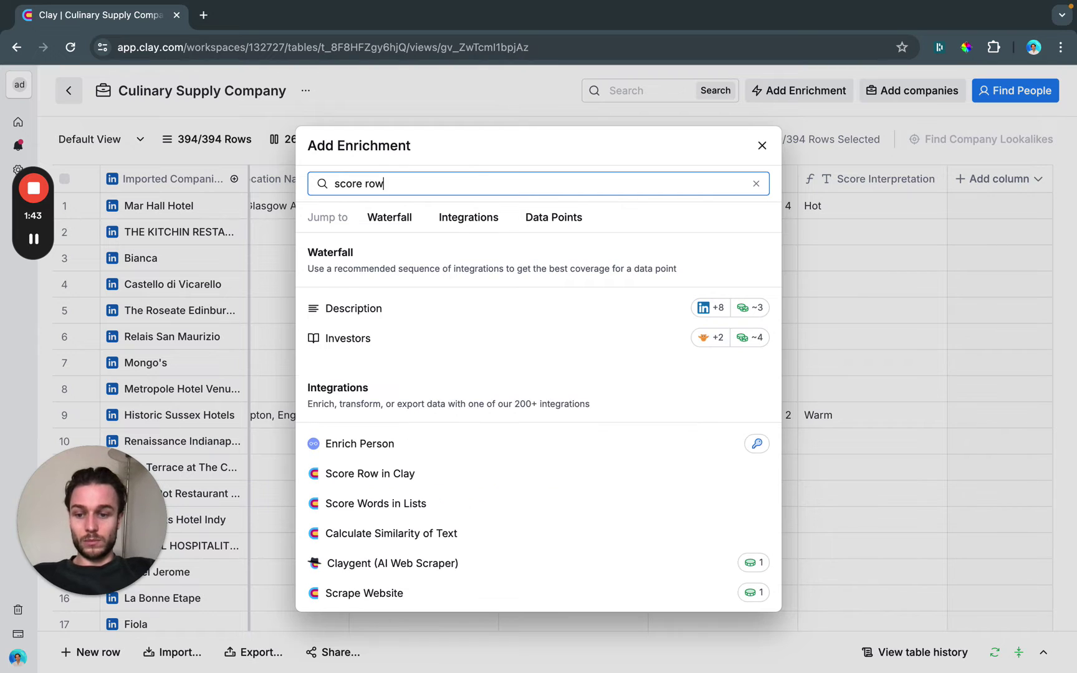
pyautogui.click(462, 312)
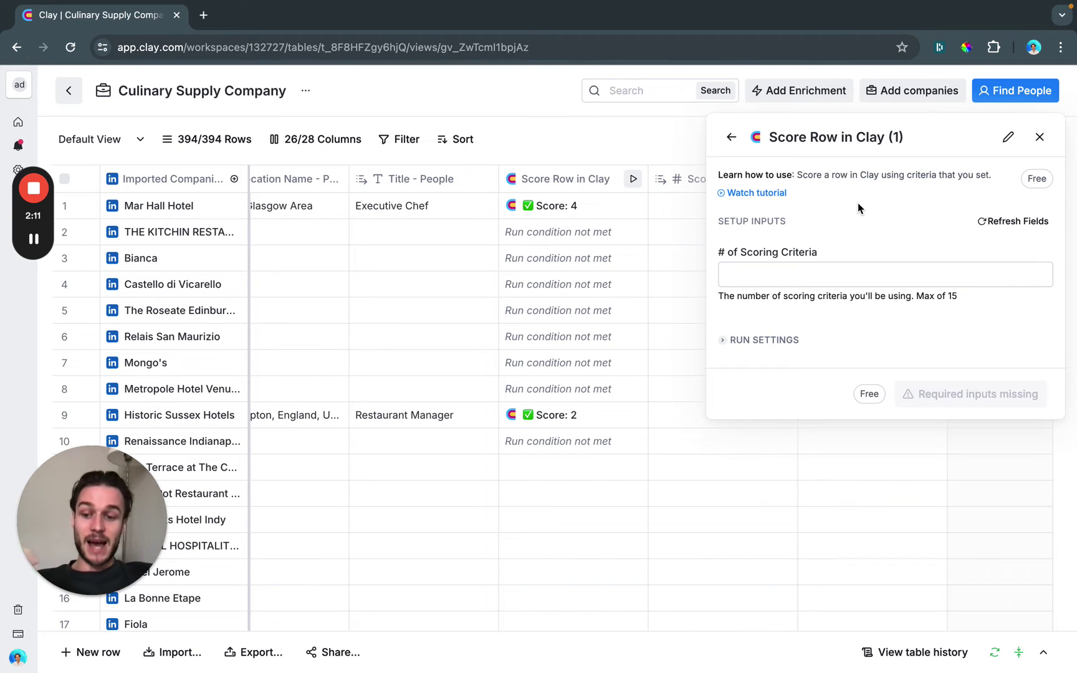
pyautogui.click(1039, 137)
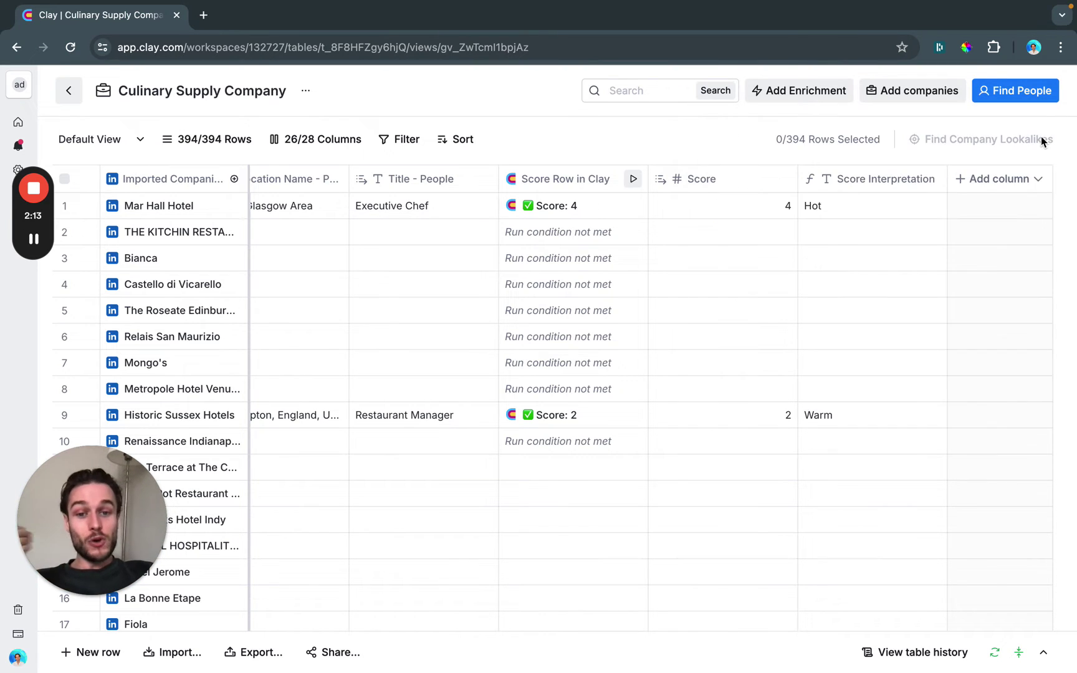
# Review the columns that feed the lead score, from 2024 Company Updates to the contact's title, and highlight the Score column
pyautogui.hscroll(-10, 593, 307)
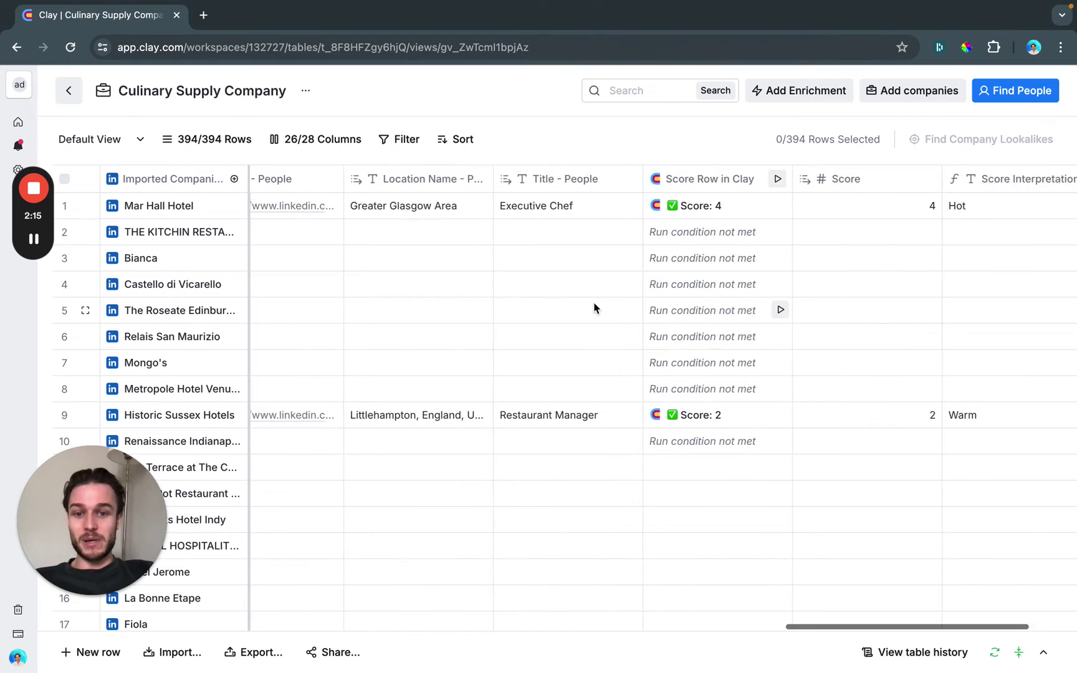
pyautogui.hscroll(-15, 593, 308)
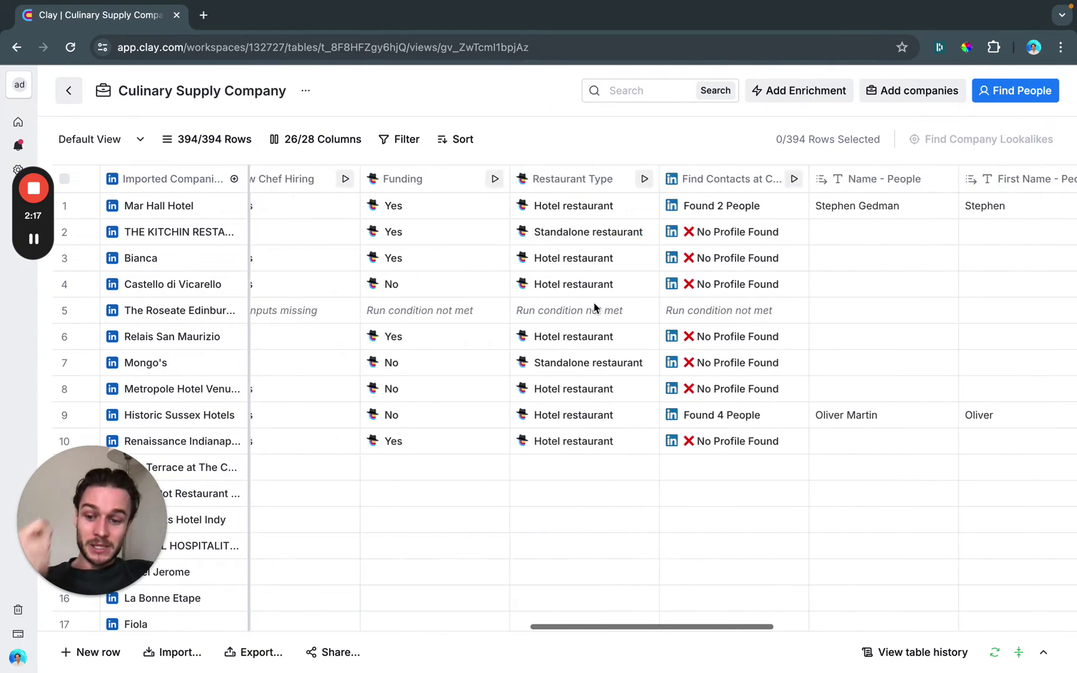
pyautogui.hscroll(-10, 594, 308)
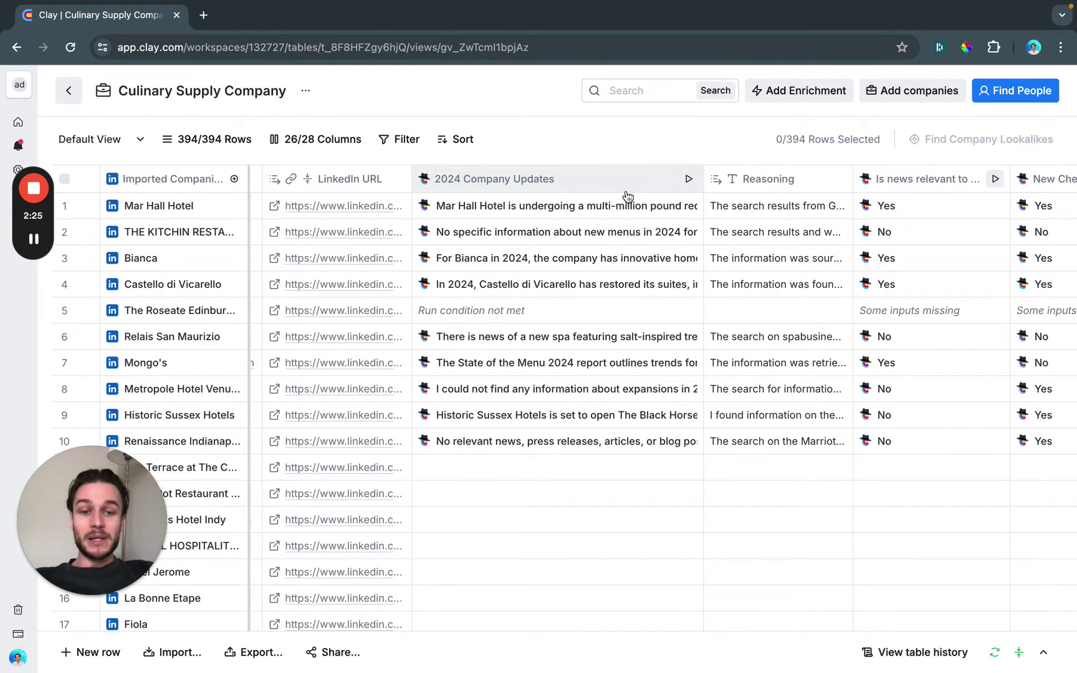
pyautogui.hscroll(15, 595, 296)
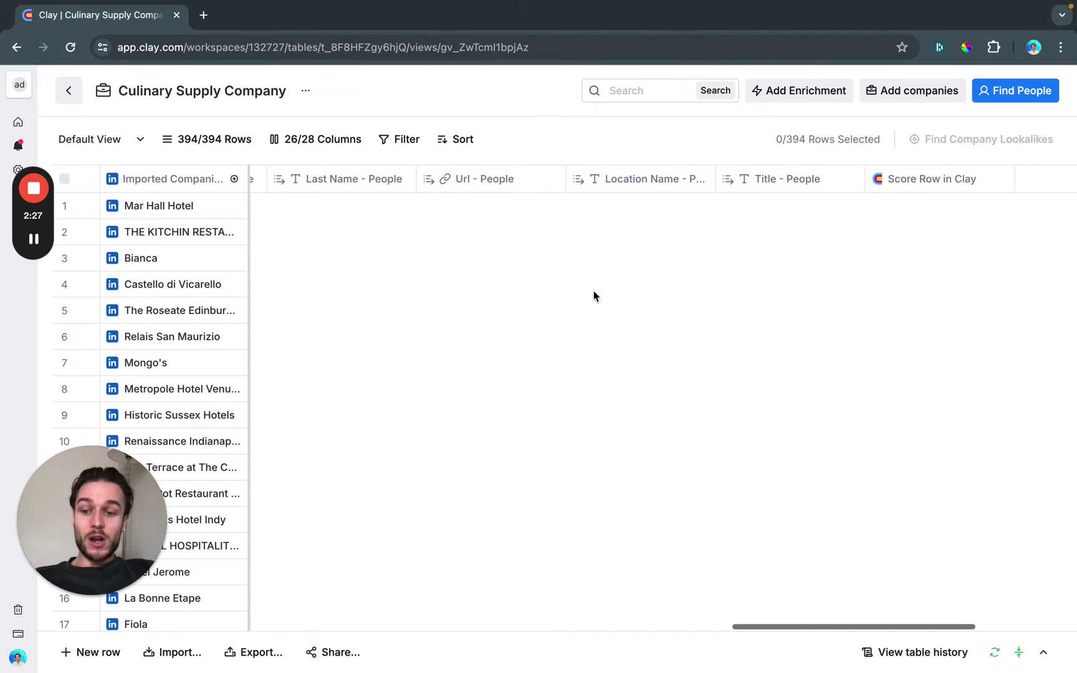
pyautogui.hscroll(3, 593, 292)
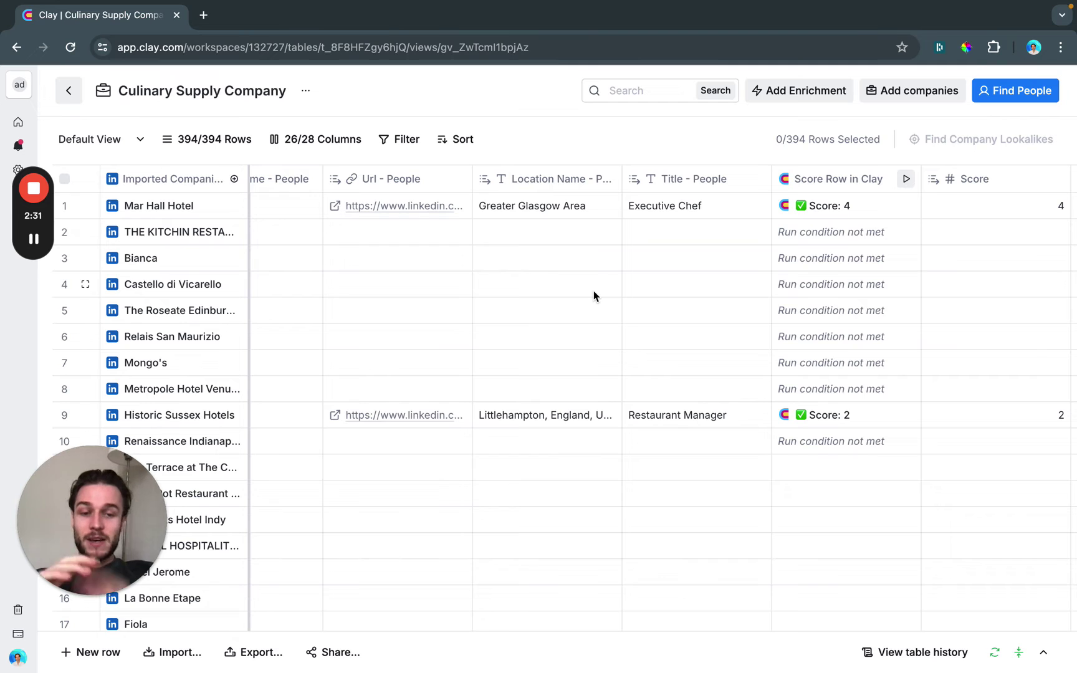
pyautogui.hscroll(4, 668, 262)
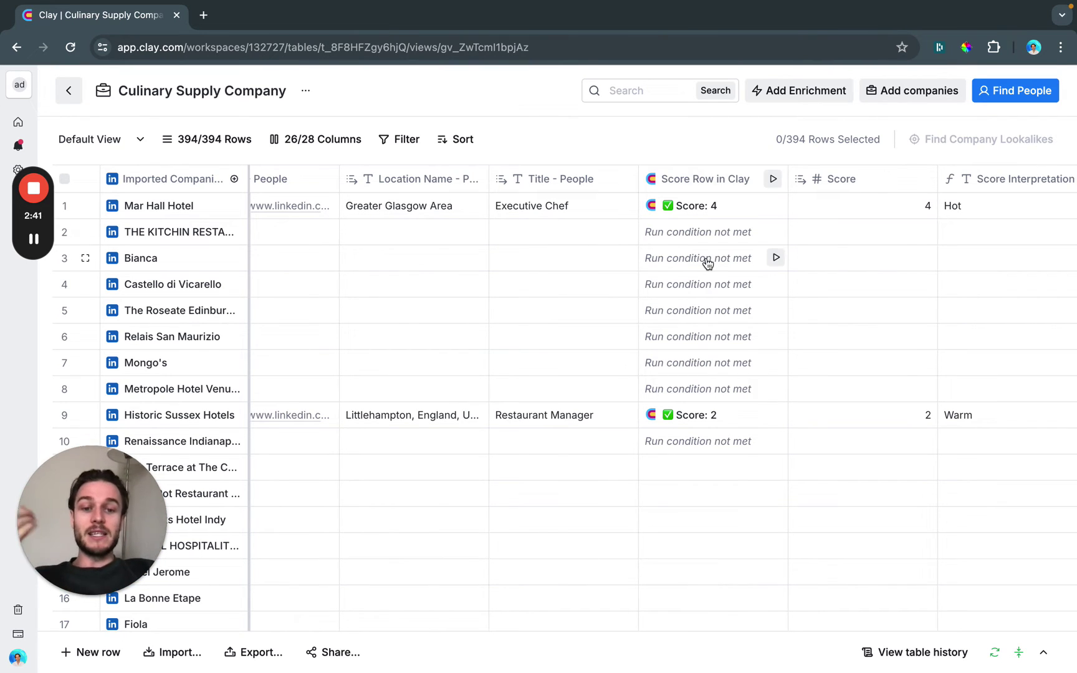
pyautogui.hscroll(2, 711, 257)
pyautogui.hscroll(3, 894, 212)
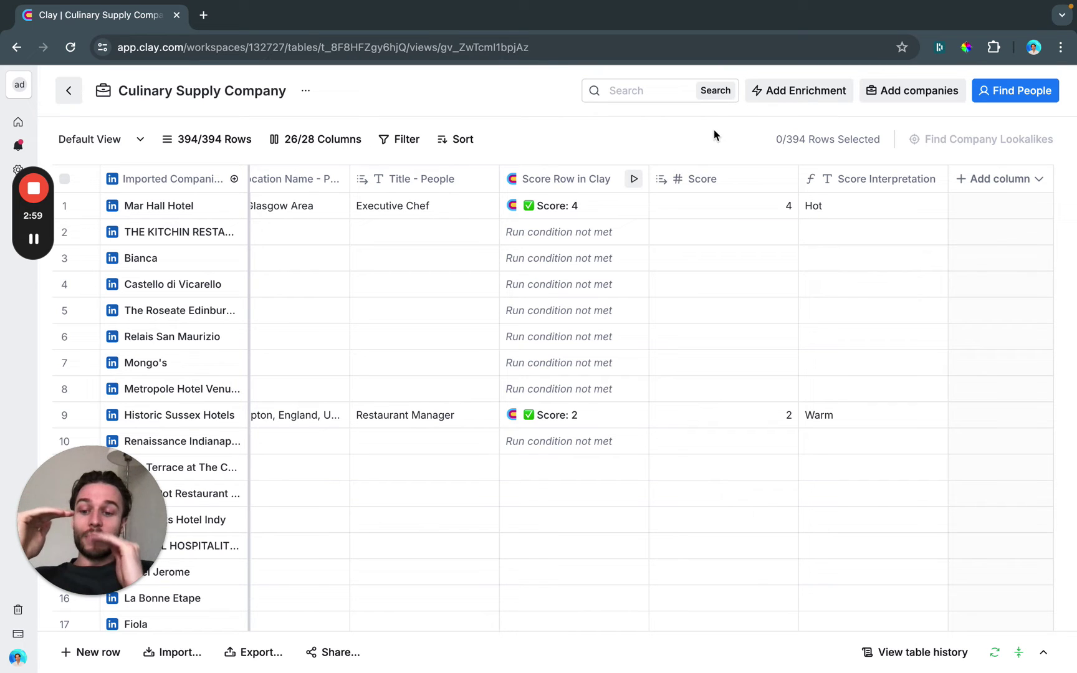
pyautogui.click(721, 177)
pyautogui.click(644, 131)
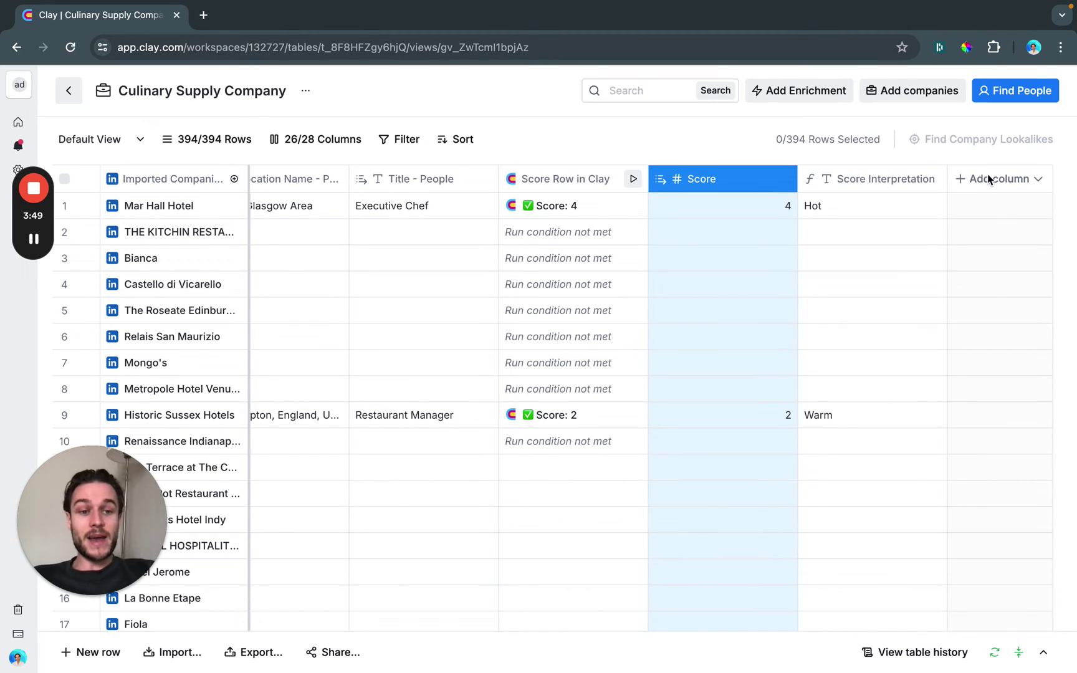
# Search the enrichments for "instanl" and examine Instantly's Add Lead to Campaign inputs, closing the setup without adding it
pyautogui.click(1004, 180)
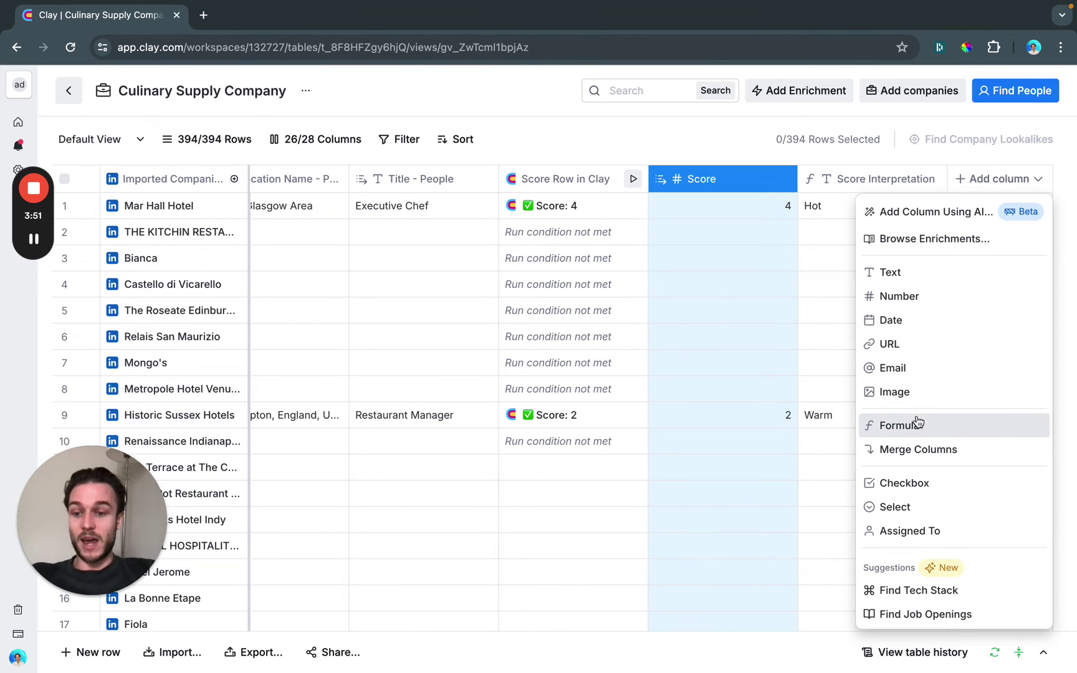
pyautogui.click(954, 240)
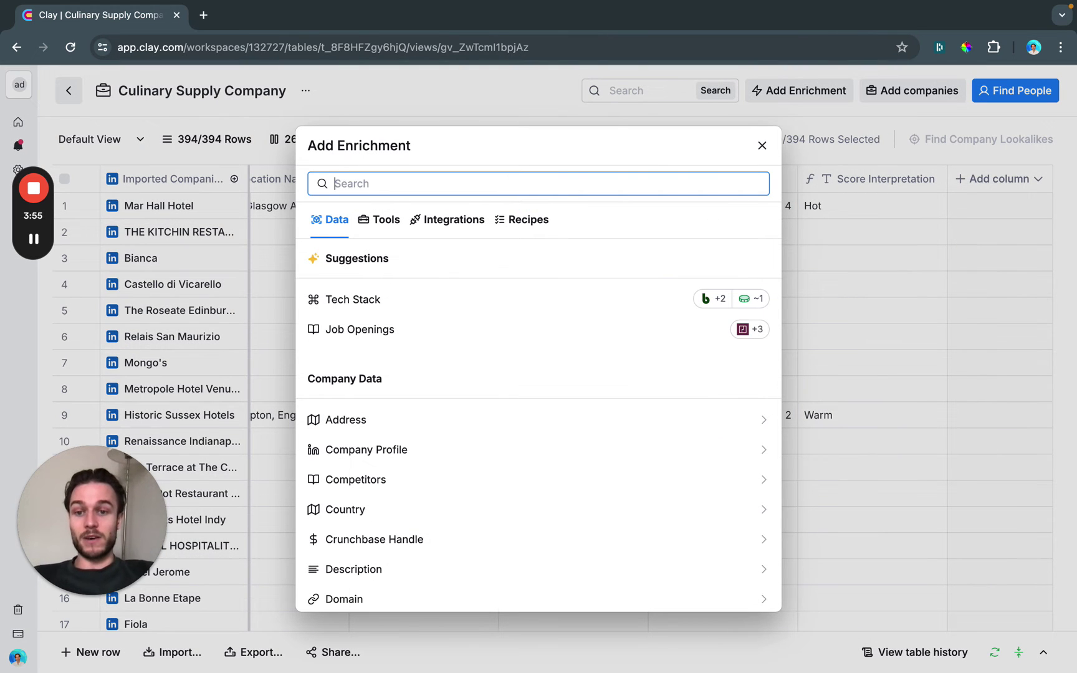
pyautogui.write('ins')
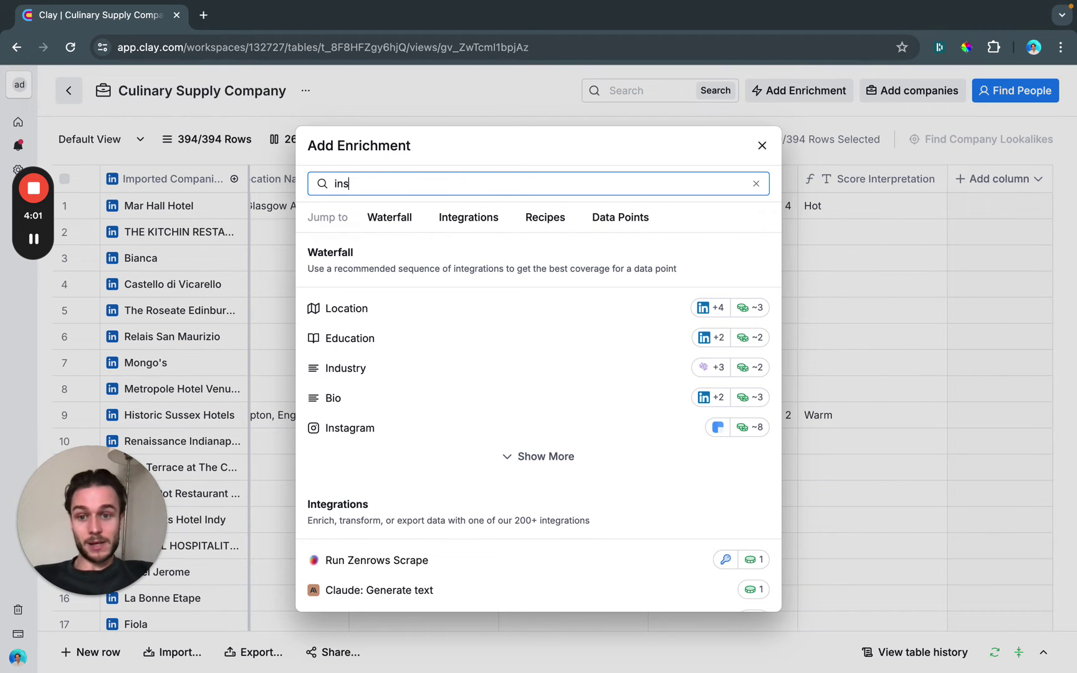
pyautogui.write('tanl')
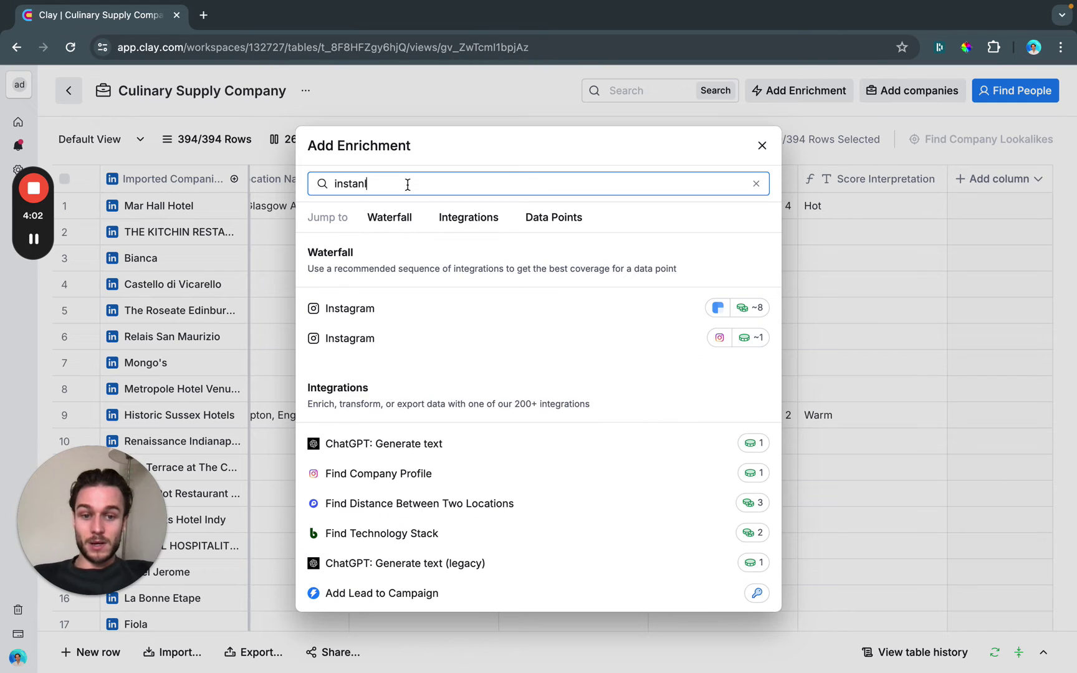
pyautogui.scroll(-5, 432, 324)
pyautogui.scroll(5, 435, 325)
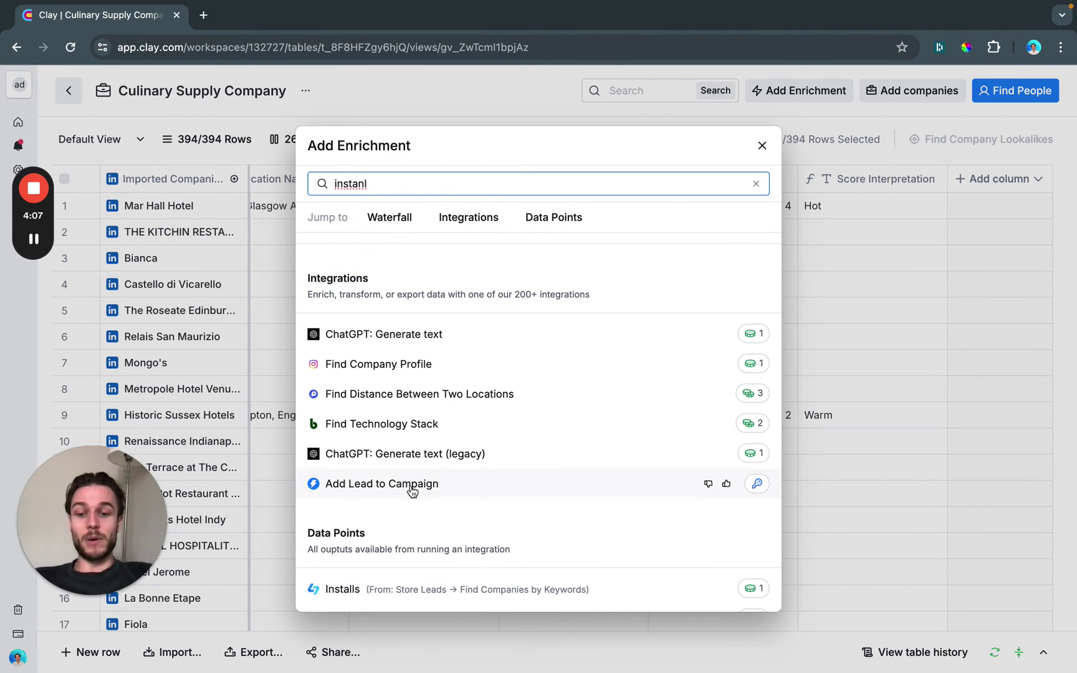
pyautogui.click(411, 488)
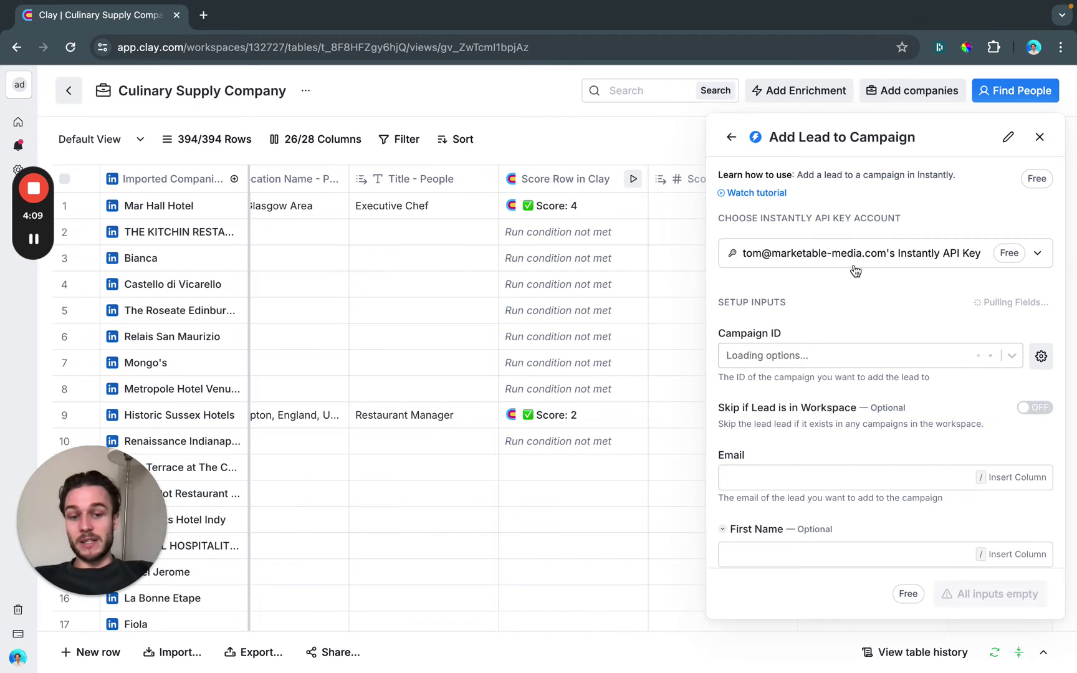
pyautogui.scroll(-3, 847, 386)
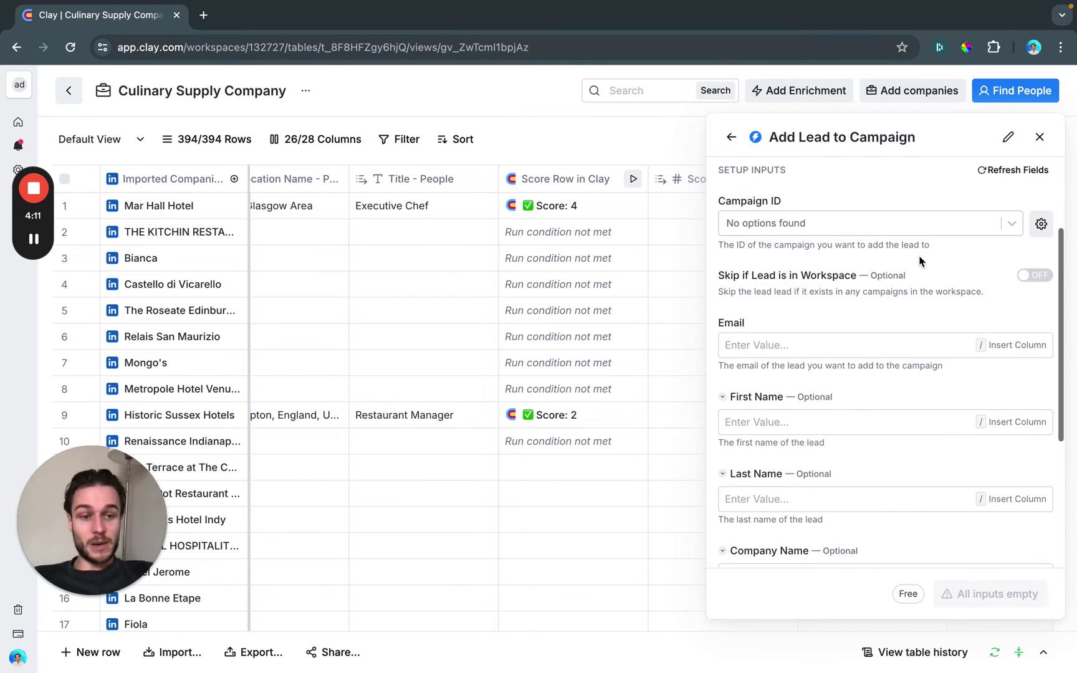
pyautogui.scroll(-2, 921, 259)
pyautogui.scroll(-1, 836, 259)
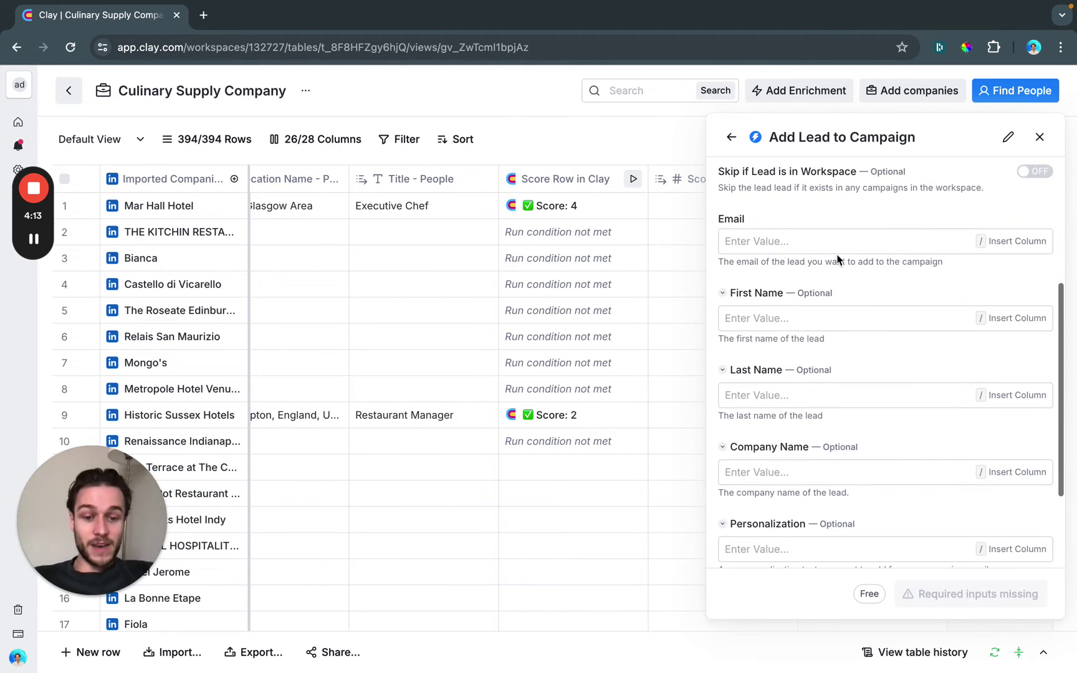
pyautogui.click(1039, 137)
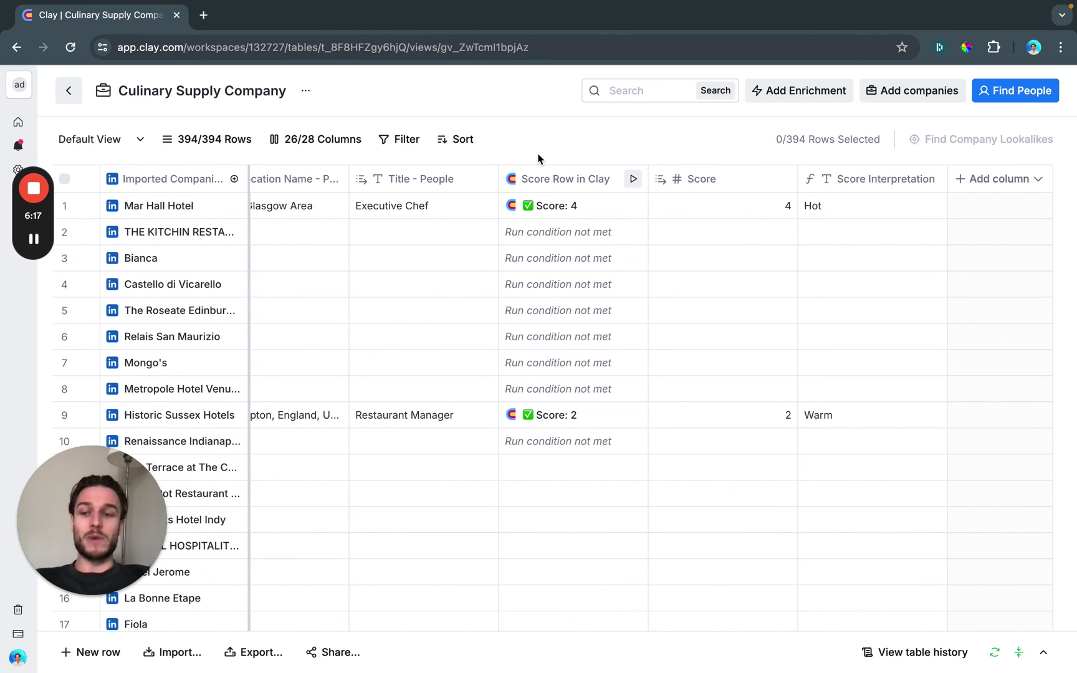
pyautogui.moveTo(31, 183)
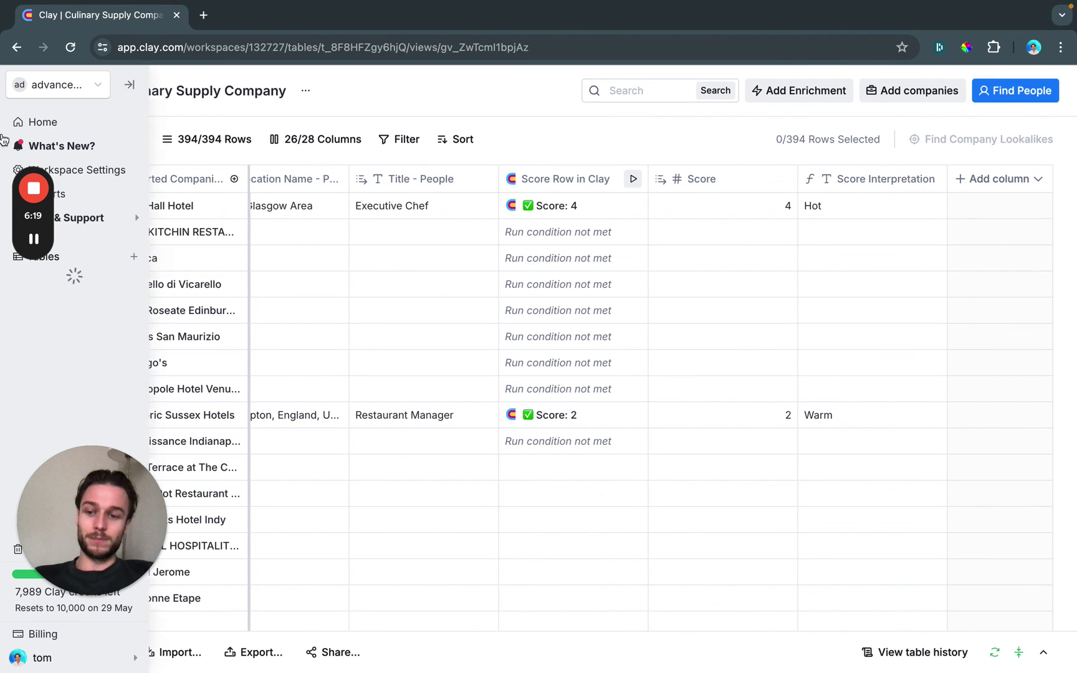